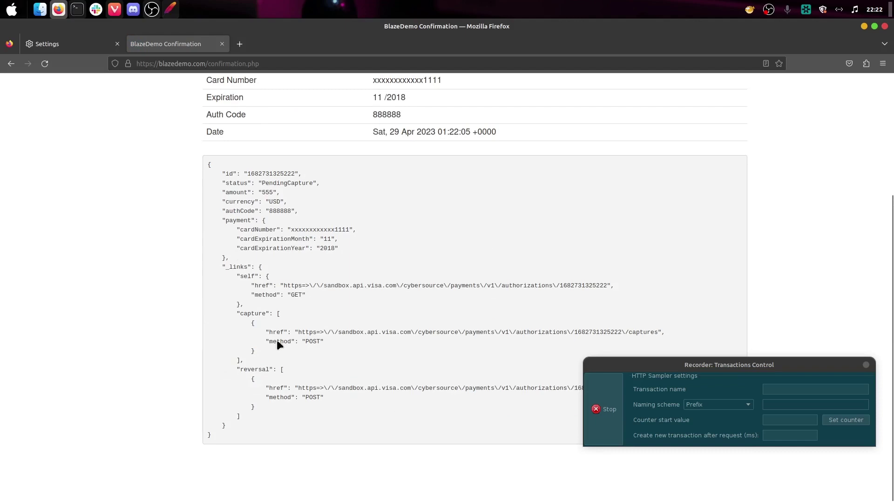
Review the purchase confirmation page, from the response details up to the order summary
{"action": "scroll", "coordinate": [378, 282], "scroll_direction": "up", "scroll_amount": 2}
{"action": "scroll", "coordinate": [396, 303], "scroll_direction": "up", "scroll_amount": 3}
{"action": "scroll", "coordinate": [415, 322], "scroll_direction": "down", "scroll_amount": 2}
{"action": "scroll", "coordinate": [299, 365], "scroll_direction": "up", "scroll_amount": 1}
{"action": "scroll", "coordinate": [308, 363], "scroll_direction": "up", "scroll_amount": 1}
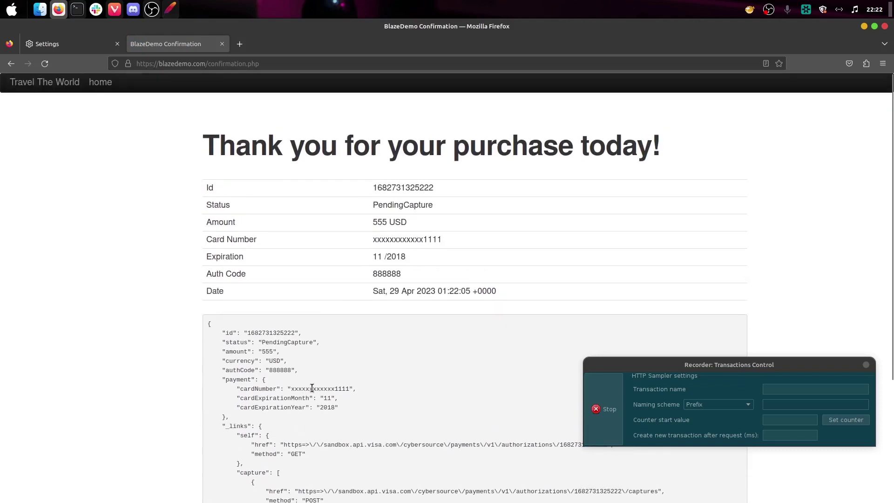
Stop the script recorder, then switch to JMeter and expand the Thread Group to list the recorded requests
{"action": "left_click_drag", "start_coordinate": [734, 369], "coordinate": [736, 182]}
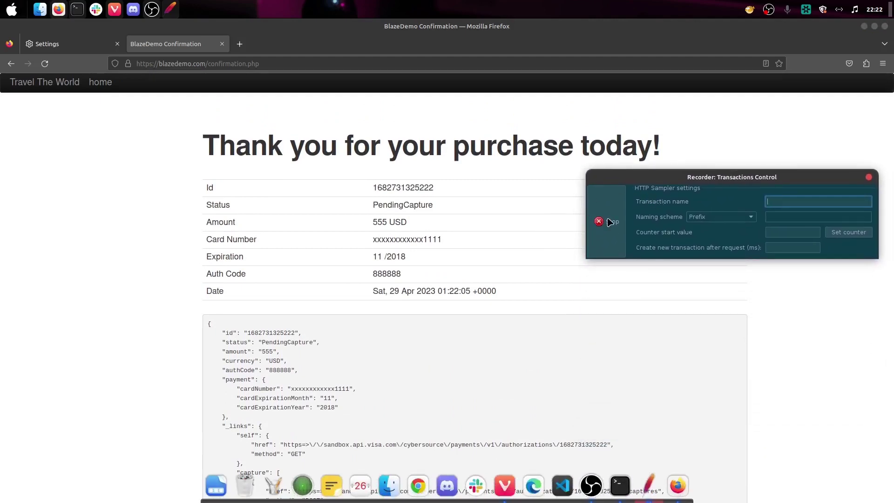
{"action": "key", "text": "alt+Tab"}
{"action": "left_click", "coordinate": [542, 226]}
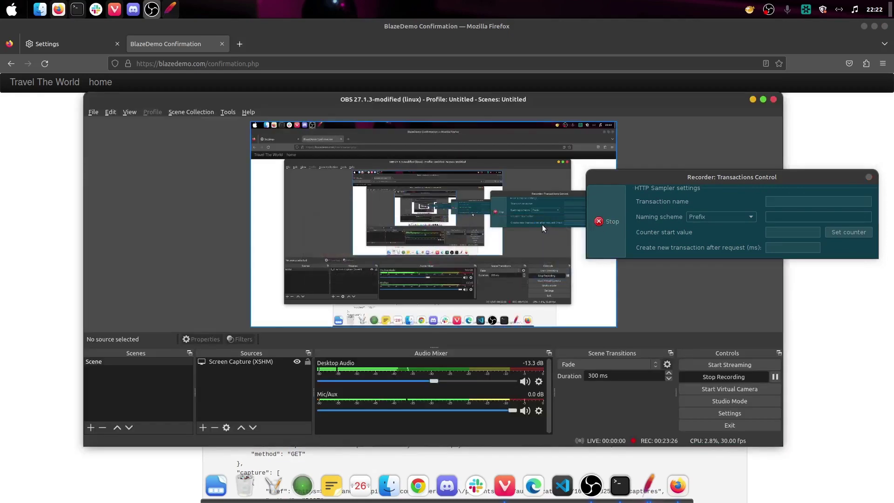
{"action": "key", "text": "alt+Tab"}
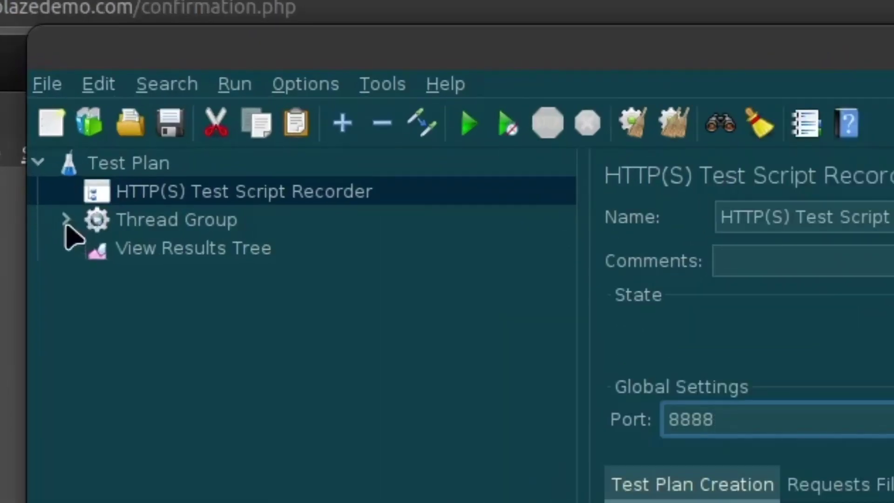
{"action": "left_click", "coordinate": [65, 220]}
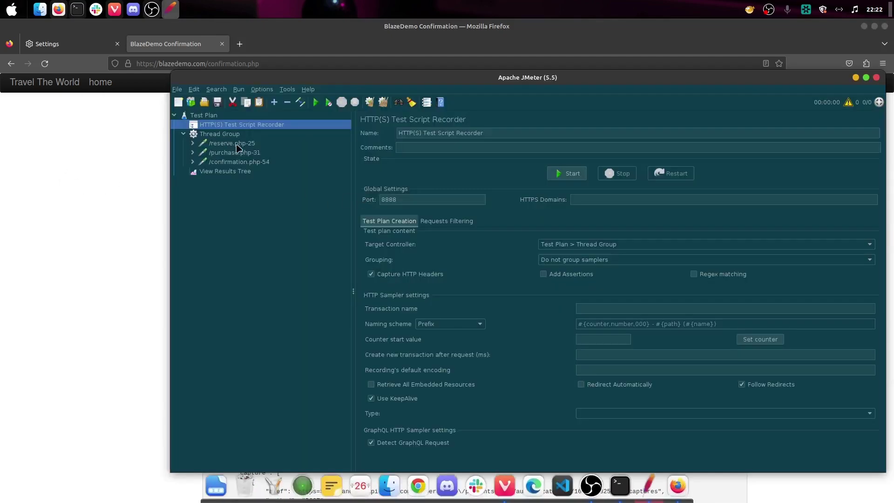
Examine the recorded /reserve.php-25 request: its port parameters, content types, protocol and server name
{"action": "left_click", "coordinate": [233, 143]}
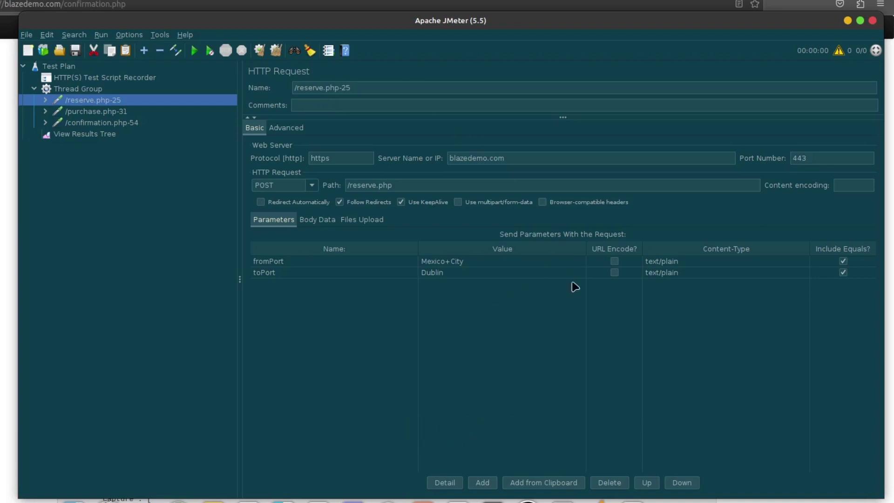
{"action": "left_click", "coordinate": [273, 263]}
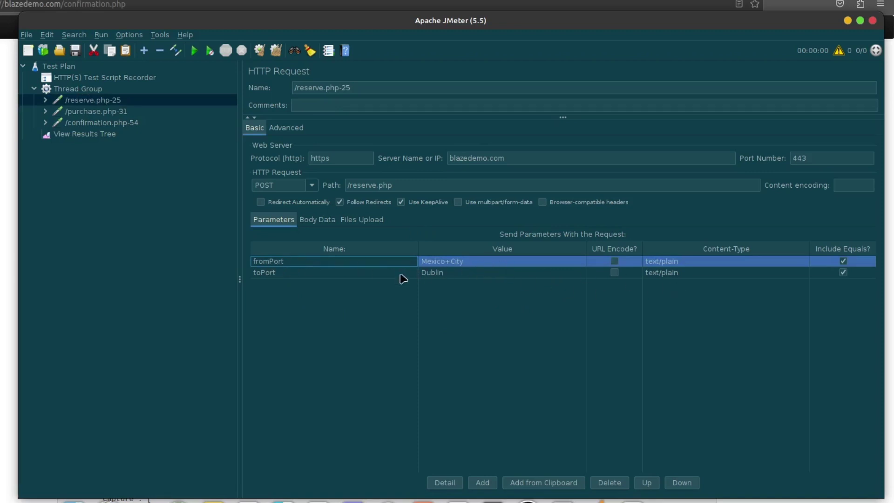
{"action": "left_click", "coordinate": [373, 275]}
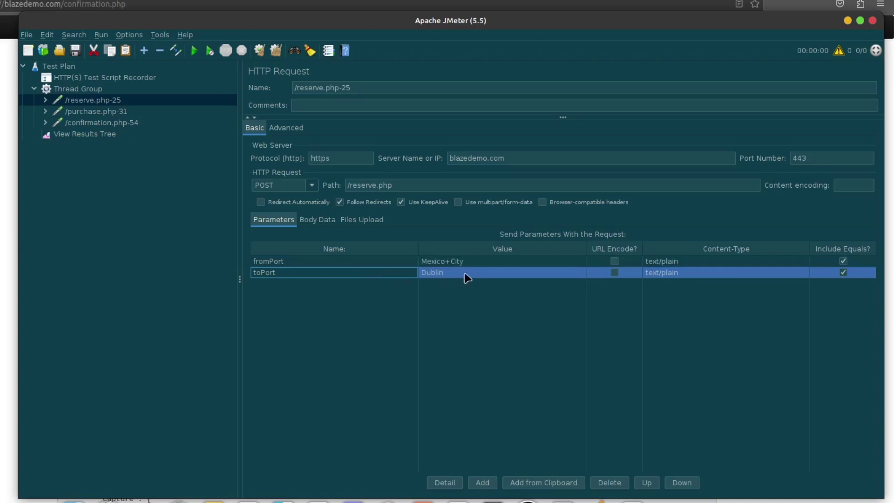
{"action": "left_click", "coordinate": [698, 264]}
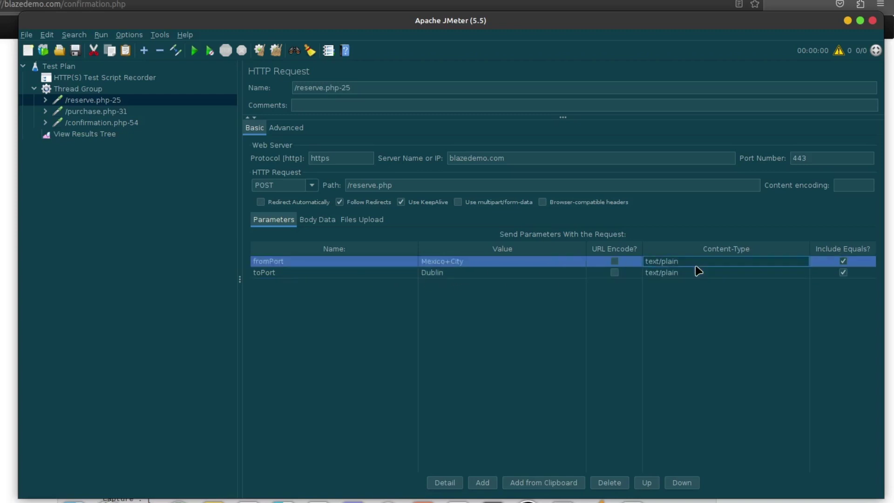
{"action": "left_click", "coordinate": [699, 275]}
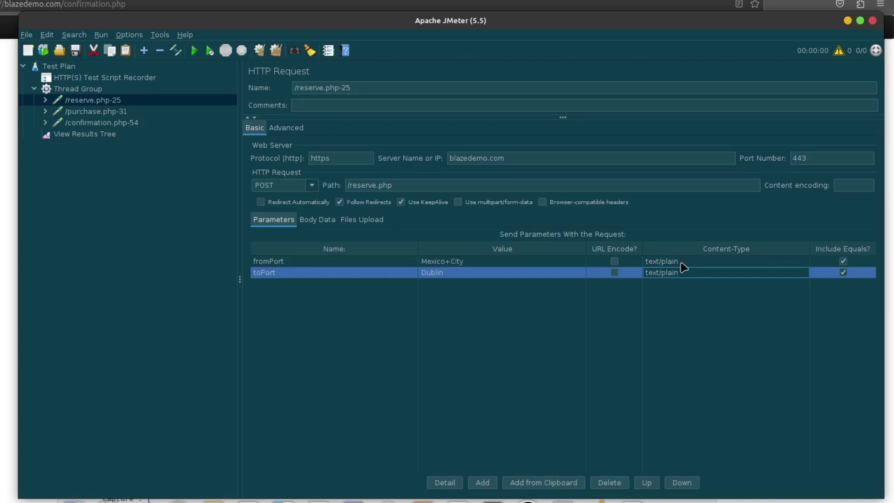
{"action": "left_click", "coordinate": [680, 264]}
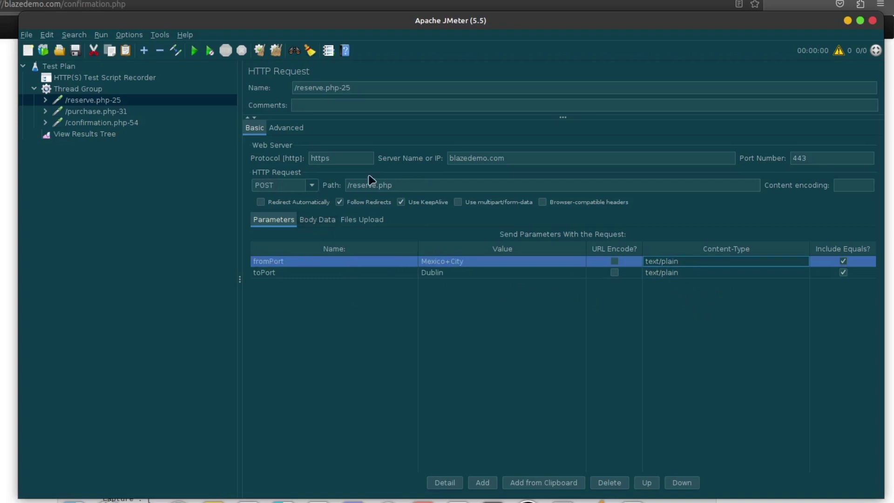
{"action": "left_click", "coordinate": [339, 157]}
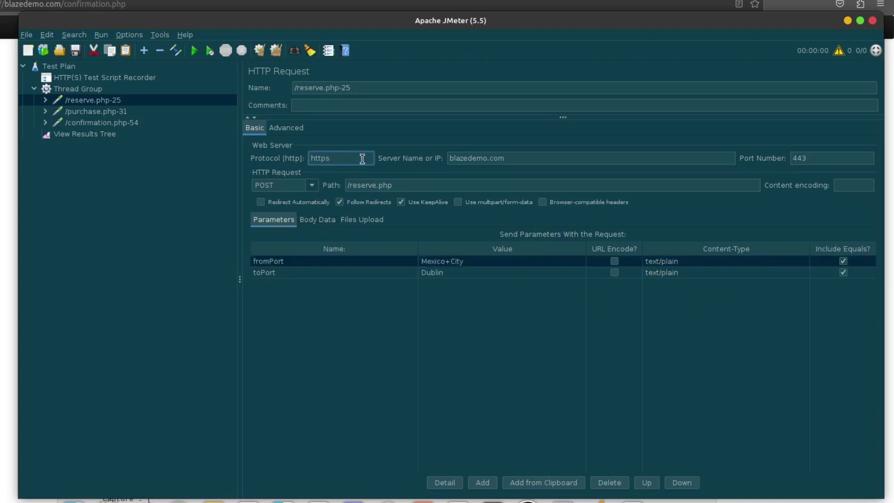
{"action": "left_click", "coordinate": [517, 158]}
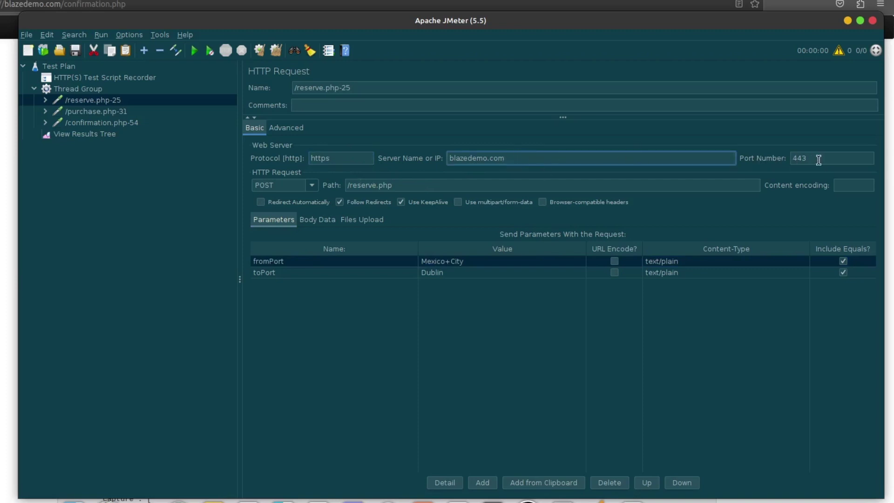
Examine the /purchase.php-31 request's flight, price, airline, fromPort and toPort parameter values
{"action": "left_click", "coordinate": [137, 111]}
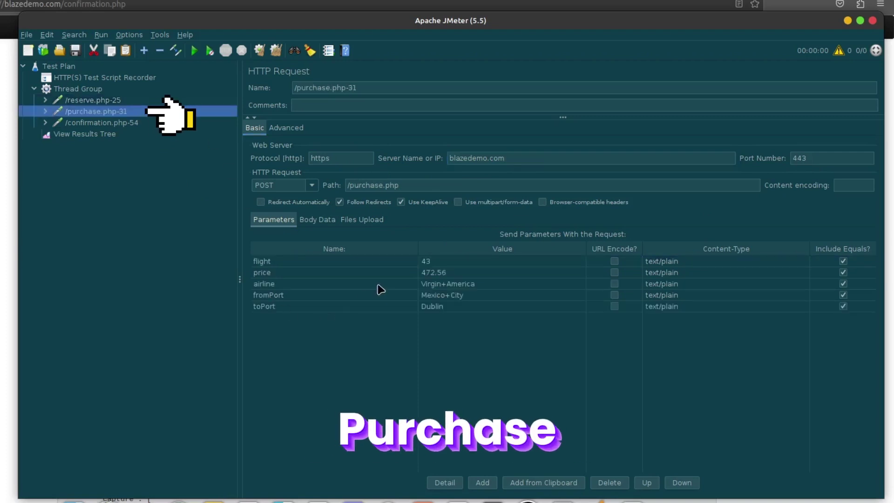
{"action": "left_click", "coordinate": [443, 263]}
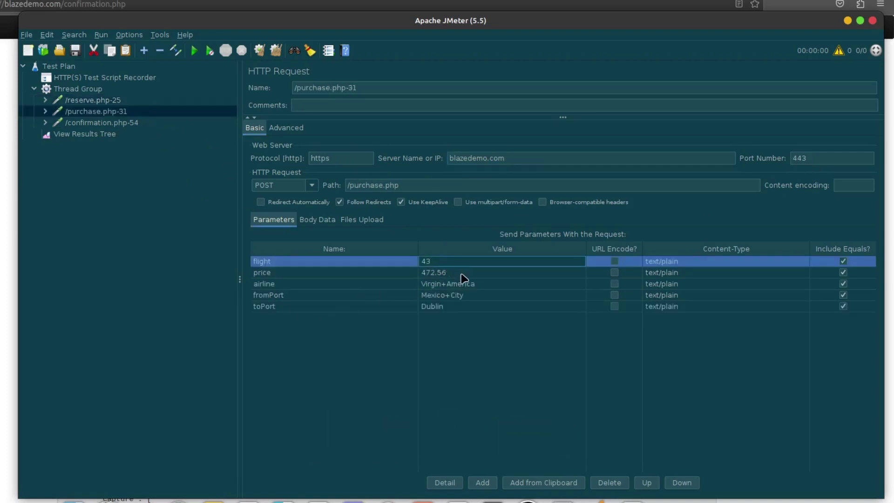
{"action": "left_click", "coordinate": [468, 275]}
{"action": "left_click", "coordinate": [480, 287]}
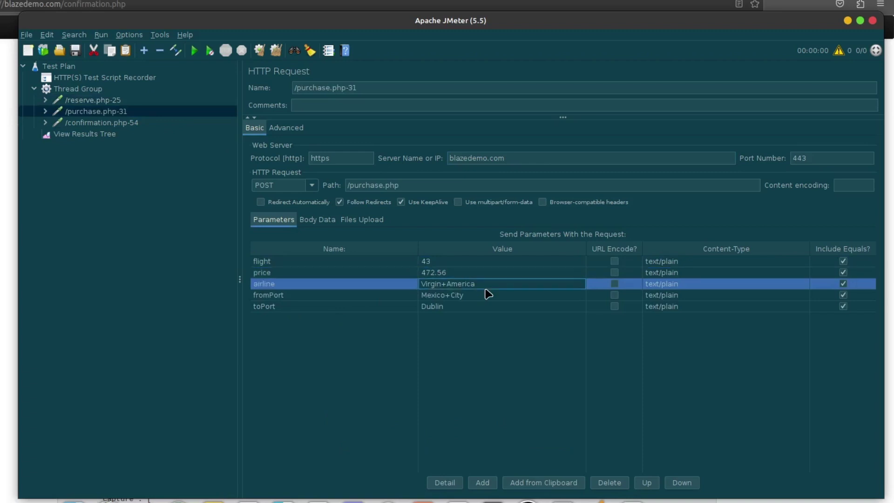
{"action": "left_click", "coordinate": [486, 297]}
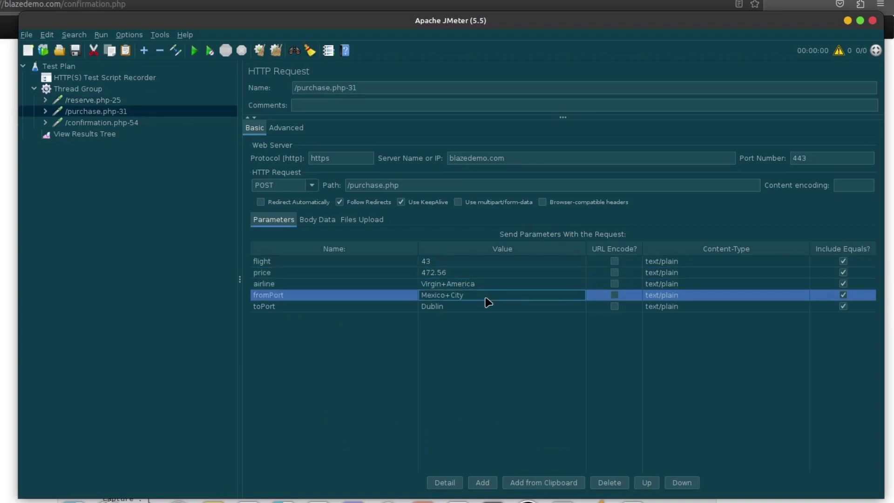
{"action": "left_click", "coordinate": [481, 308]}
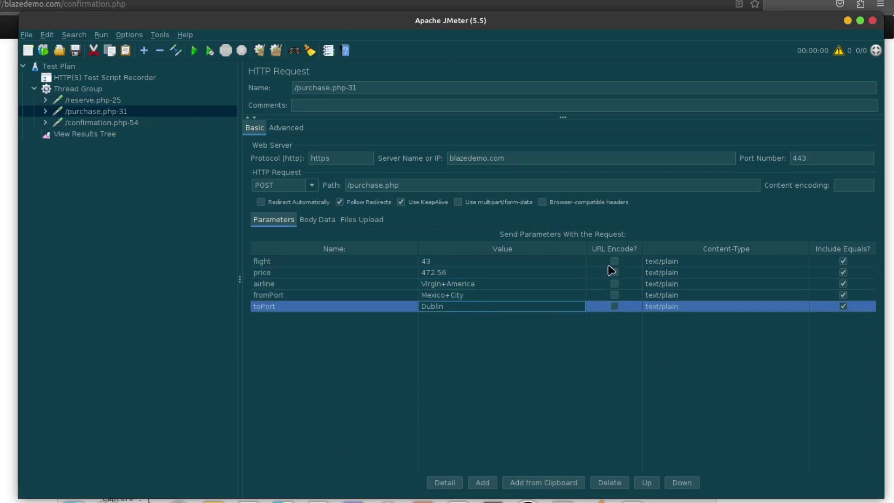
Examine the form parameters sent by the /confirmation.php-54 request, from the customer details to the card fields
{"action": "left_click", "coordinate": [124, 122]}
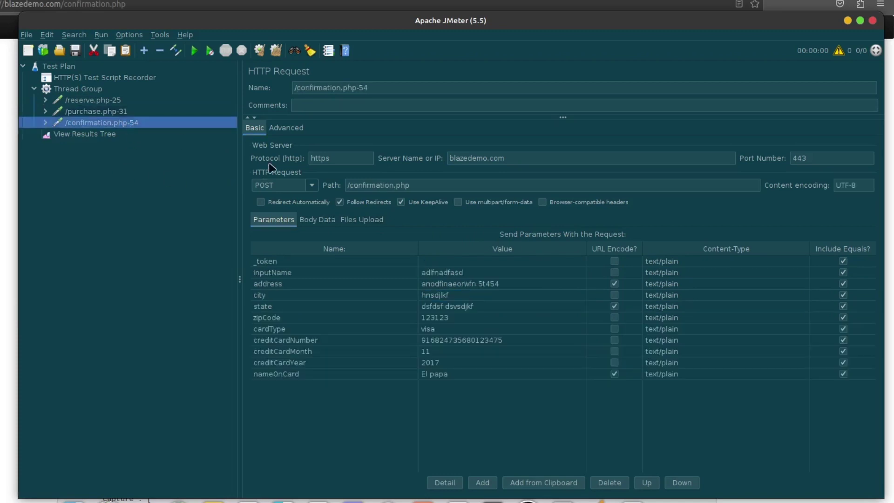
{"action": "left_click", "coordinate": [452, 275]}
{"action": "left_click", "coordinate": [486, 283]}
{"action": "left_click", "coordinate": [496, 297]}
{"action": "left_click", "coordinate": [496, 318]}
{"action": "left_click", "coordinate": [499, 338]}
{"action": "left_click", "coordinate": [504, 361]}
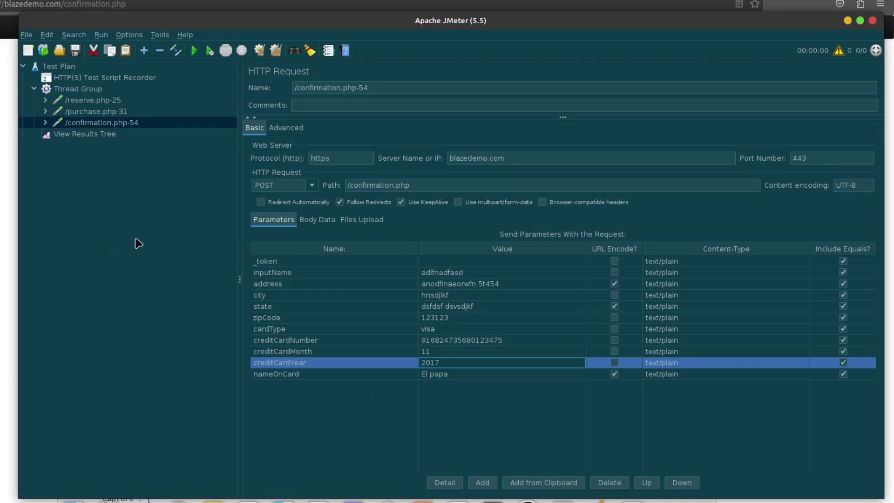
Check which element is nested under the /reserve.php-25 request, then return to the /confirmation.php-54 request
{"action": "left_click", "coordinate": [46, 101]}
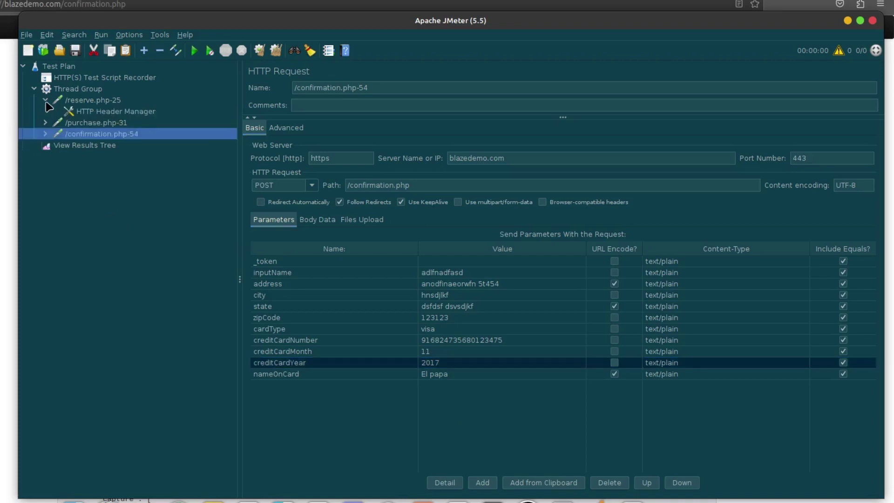
{"action": "left_click", "coordinate": [46, 101]}
{"action": "left_click", "coordinate": [96, 102]}
{"action": "left_click", "coordinate": [104, 123]}
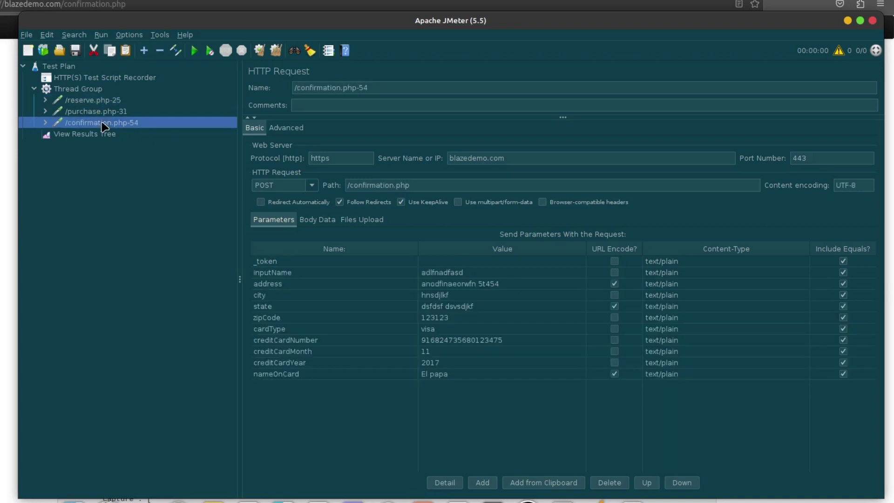
Set the Thread Group to 10 threads with a 2-second ramp-up period, and turn off Same user on each iteration
{"action": "left_click", "coordinate": [82, 92]}
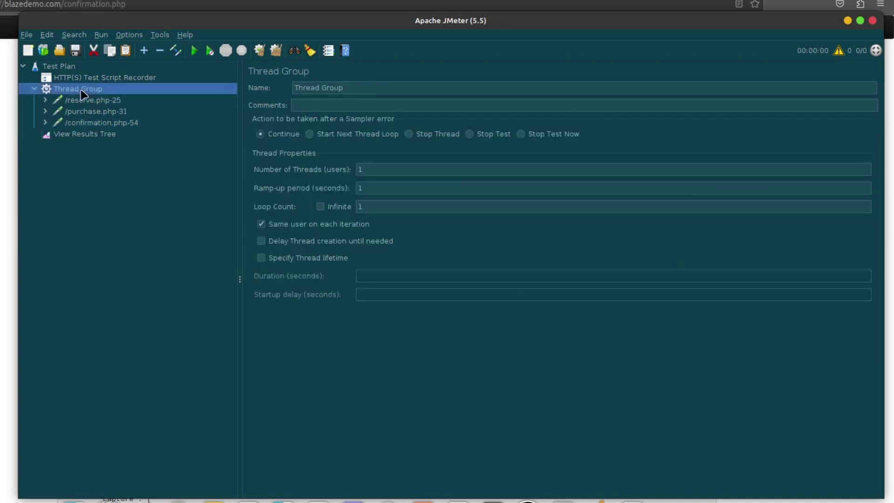
{"action": "left_click", "coordinate": [371, 169]}
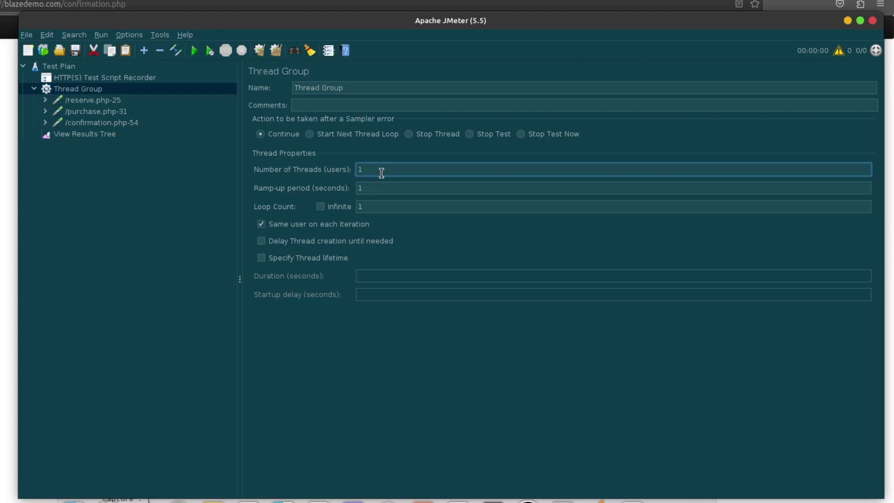
{"action": "type", "text": "0"}
{"action": "left_click", "coordinate": [370, 188]}
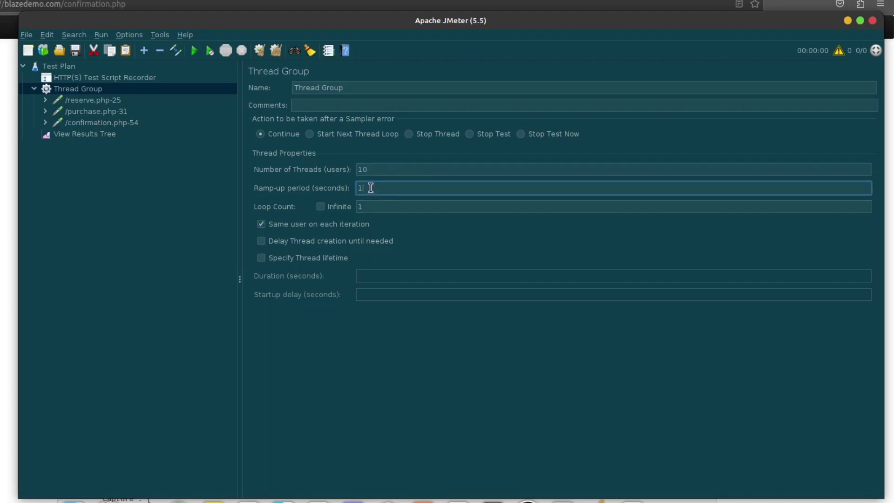
{"action": "key", "text": "BackSpace"}
{"action": "type", "text": "2"}
{"action": "left_click", "coordinate": [385, 206]}
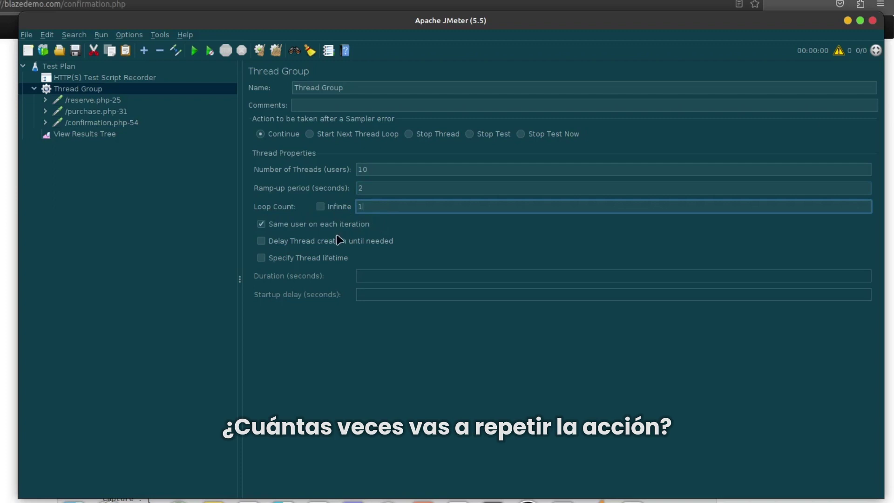
{"action": "left_click", "coordinate": [261, 224]}
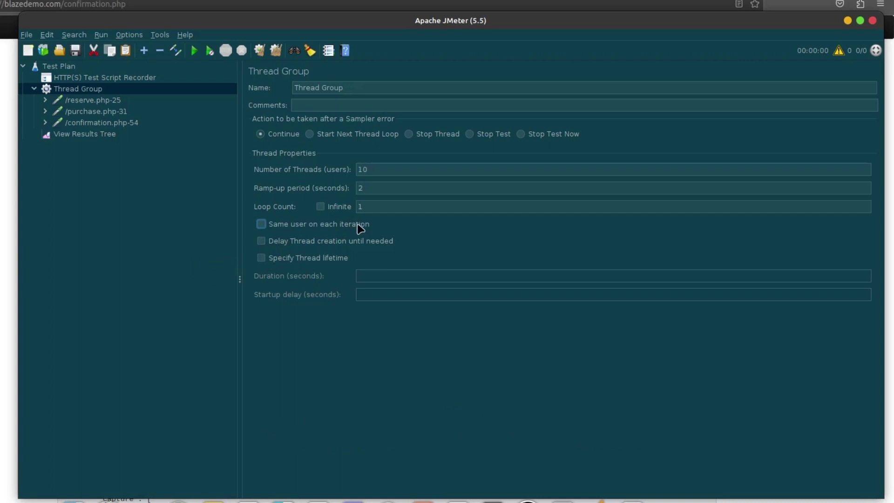
Go over the Thread Group's number of threads, ramp-up period and loop count, re-entering 2 as the ramp-up period
{"action": "left_click", "coordinate": [372, 188]}
{"action": "left_click", "coordinate": [374, 169]}
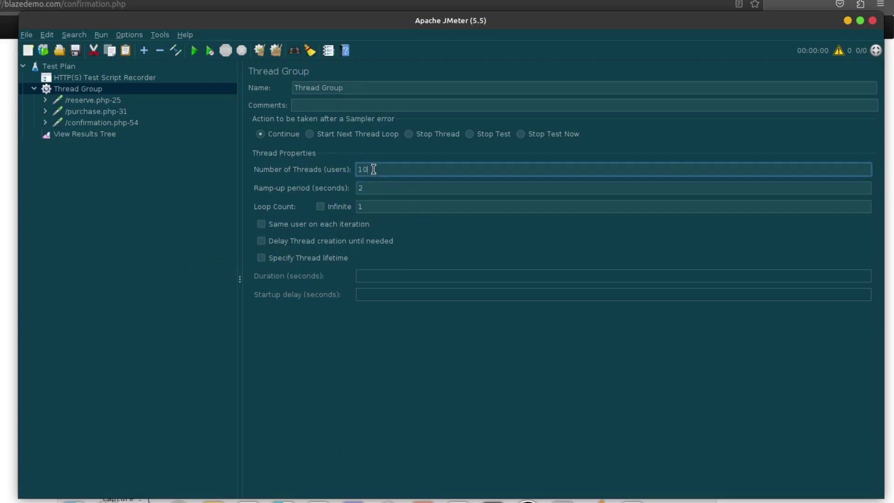
{"action": "left_click", "coordinate": [373, 189]}
{"action": "left_click", "coordinate": [382, 206]}
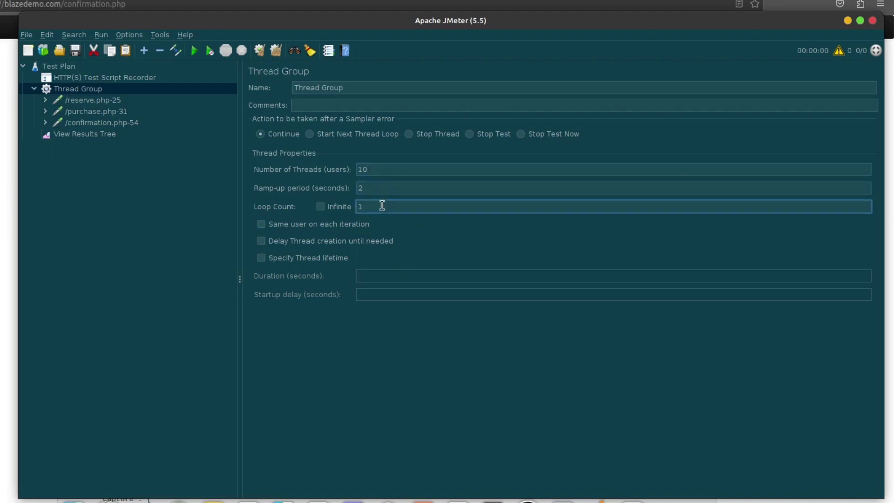
{"action": "double_click", "coordinate": [360, 206]}
{"action": "double_click", "coordinate": [360, 170]}
{"action": "left_click", "coordinate": [360, 188]}
{"action": "type", "text": "2"}
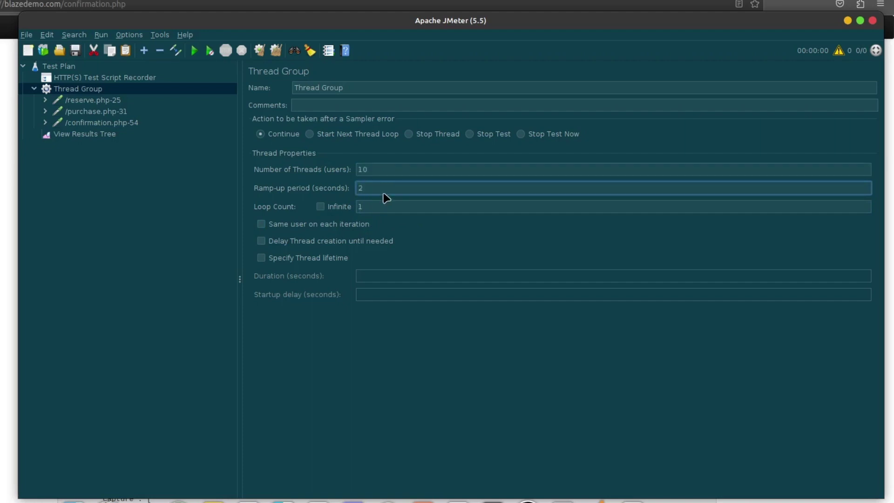